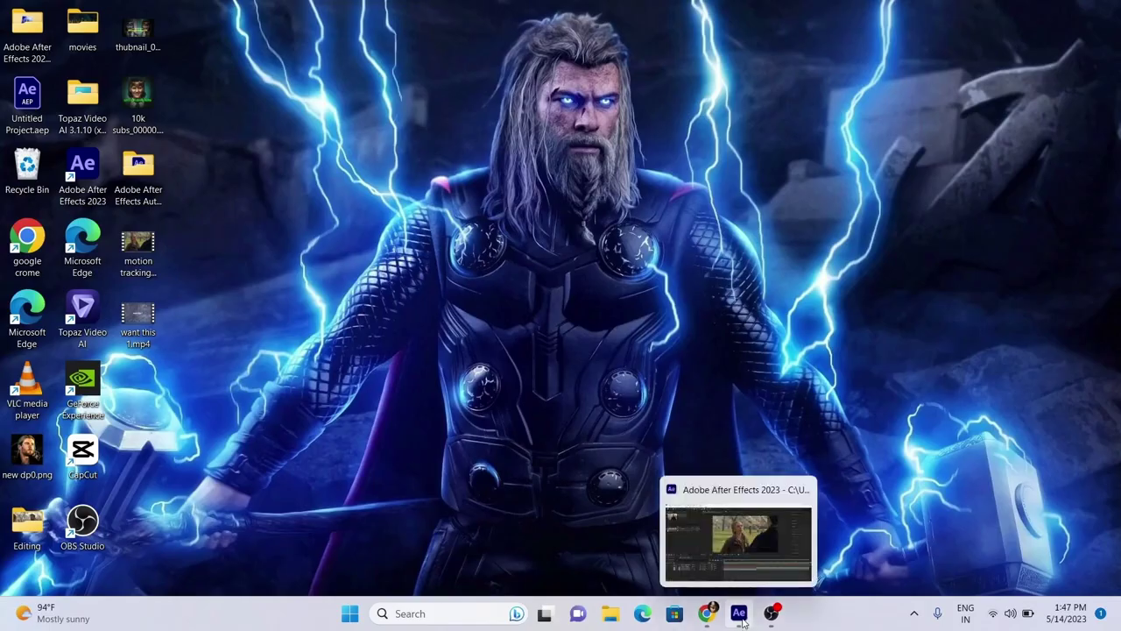
Step: Restore the After Effects window showing the 'motion tracking' composition
click(741, 618)
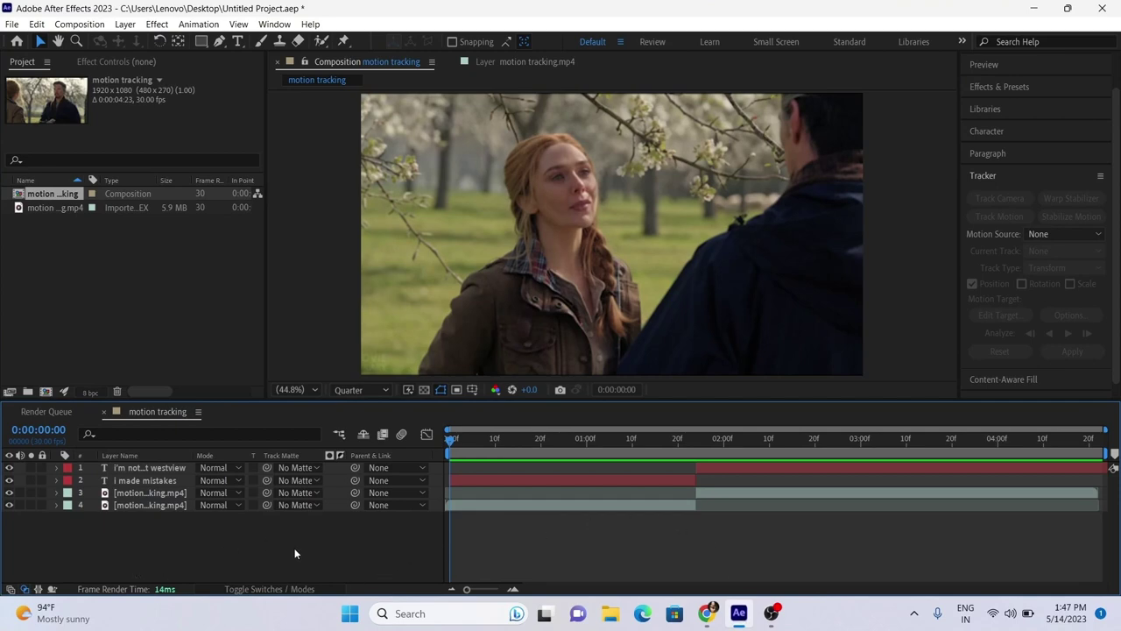
Step: Add a Null Object layer atop the composition and move the playhead to 0:00:01:23
drag(447, 444, 402, 546)
right_click(402, 543)
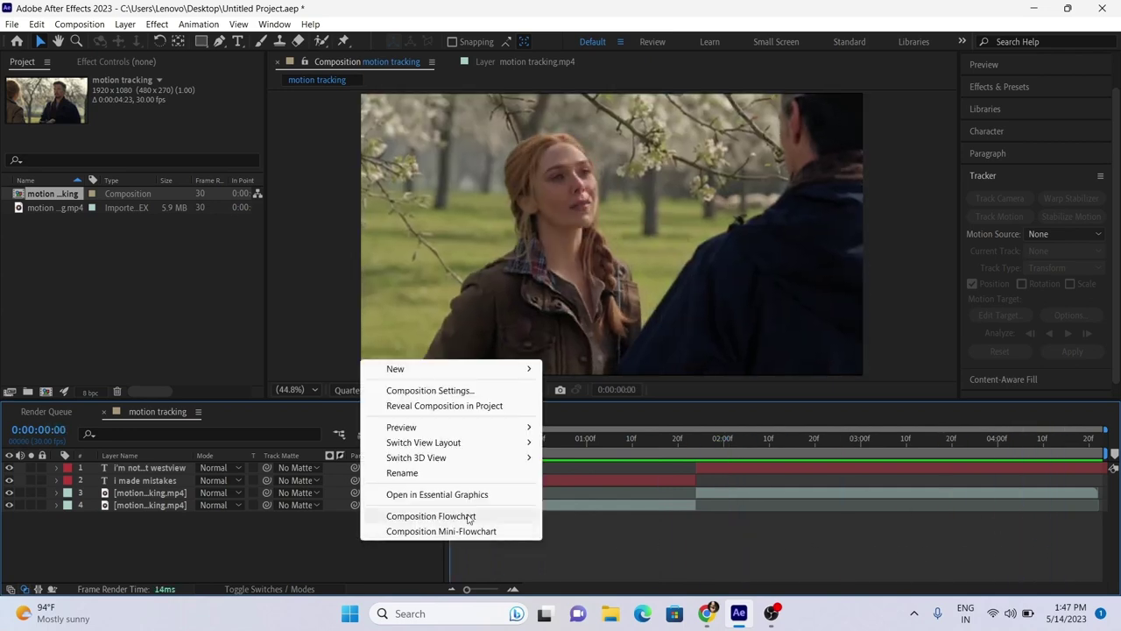
mouse_move(495, 372)
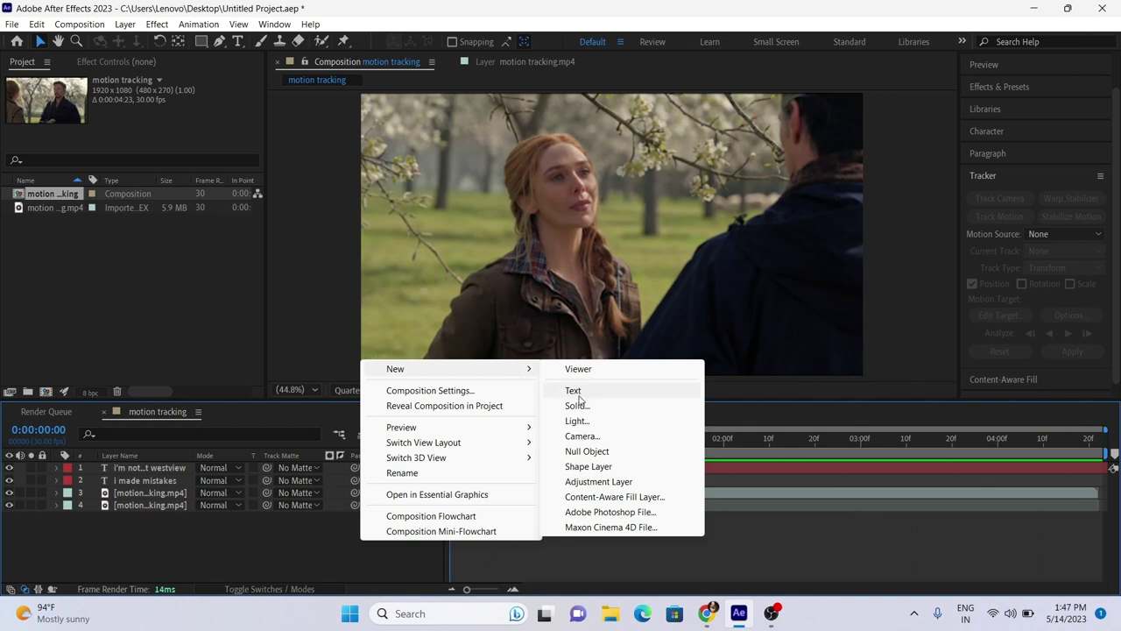
click(586, 452)
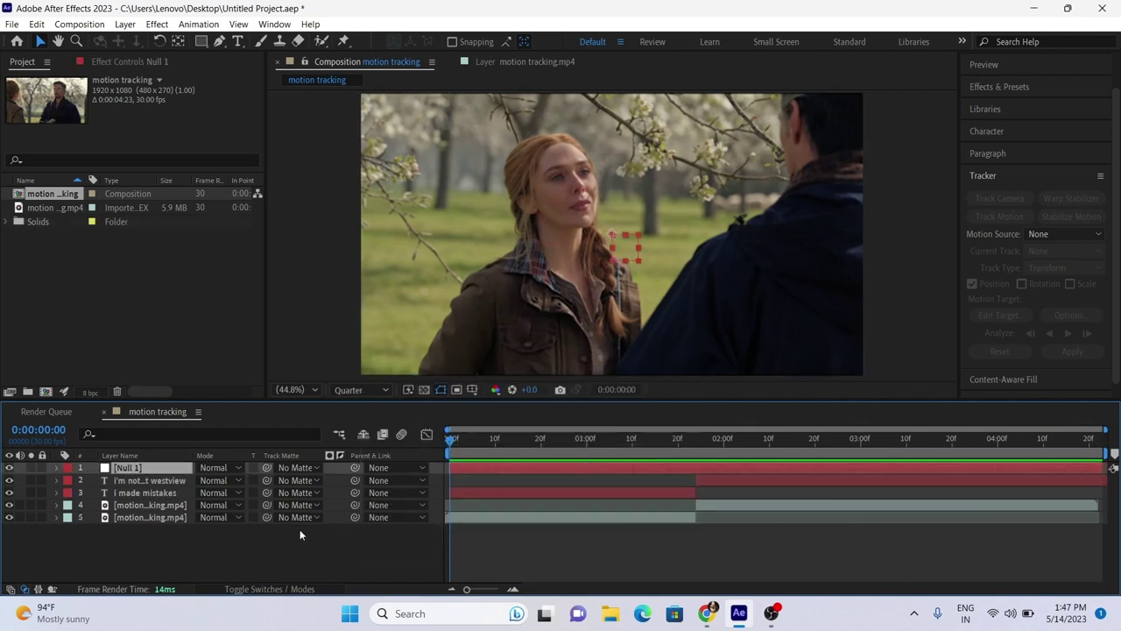
drag(452, 437, 698, 552)
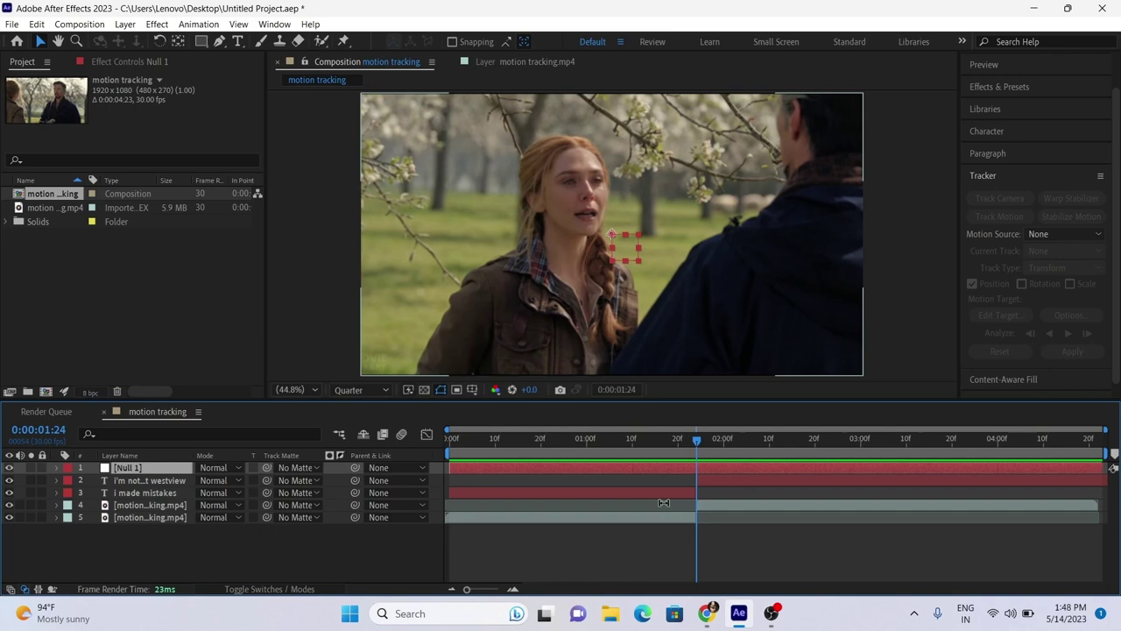
Step: Duplicate Null 1 and place a copy directly beneath each caption layer, then return to frame 0
key(ctrl+d)
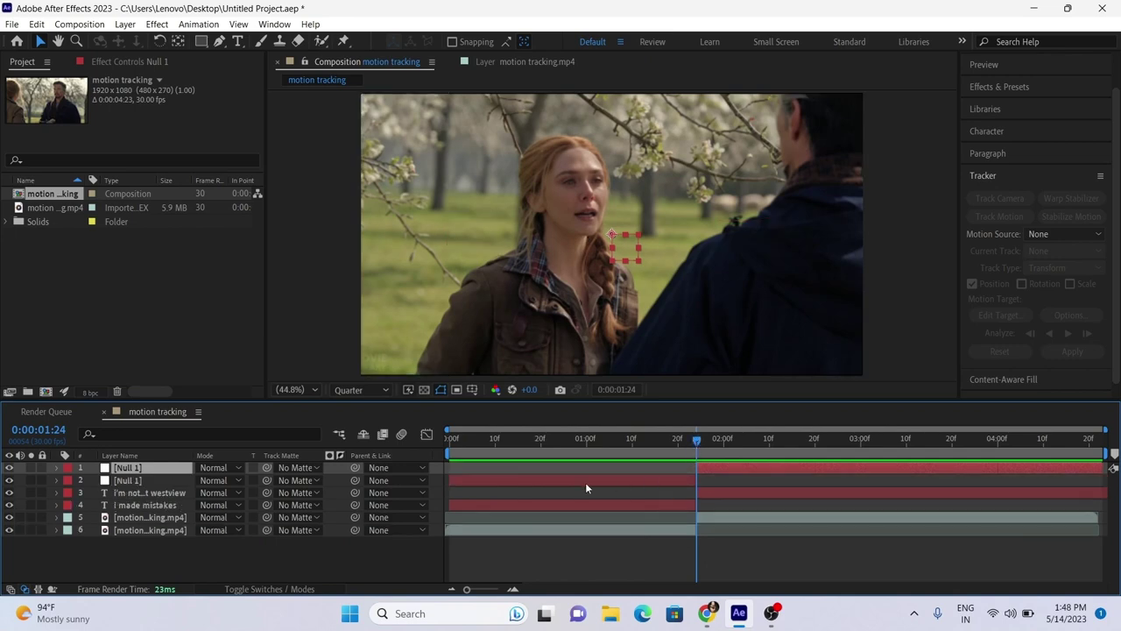
click(202, 572)
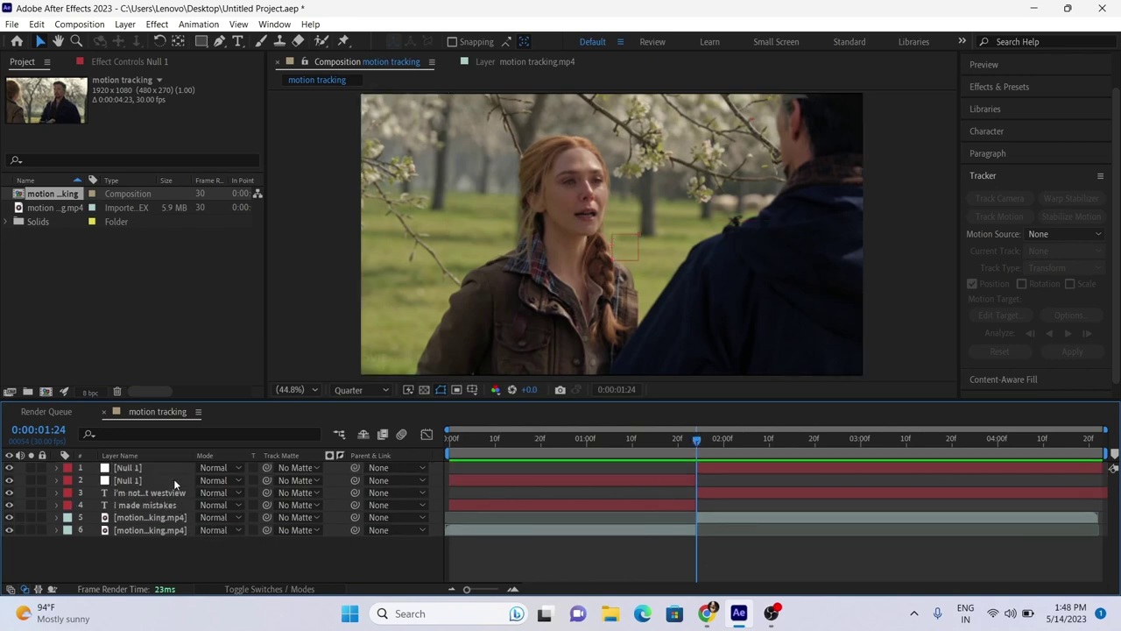
drag(173, 478, 178, 517)
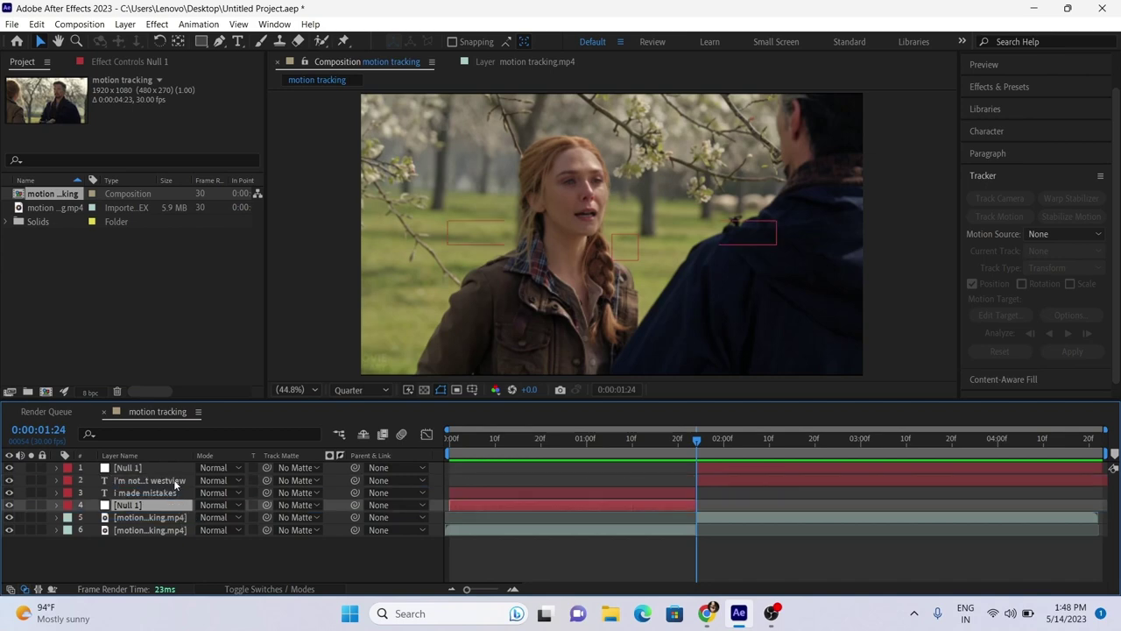
double_click(182, 471)
drag(158, 471, 148, 483)
click(158, 571)
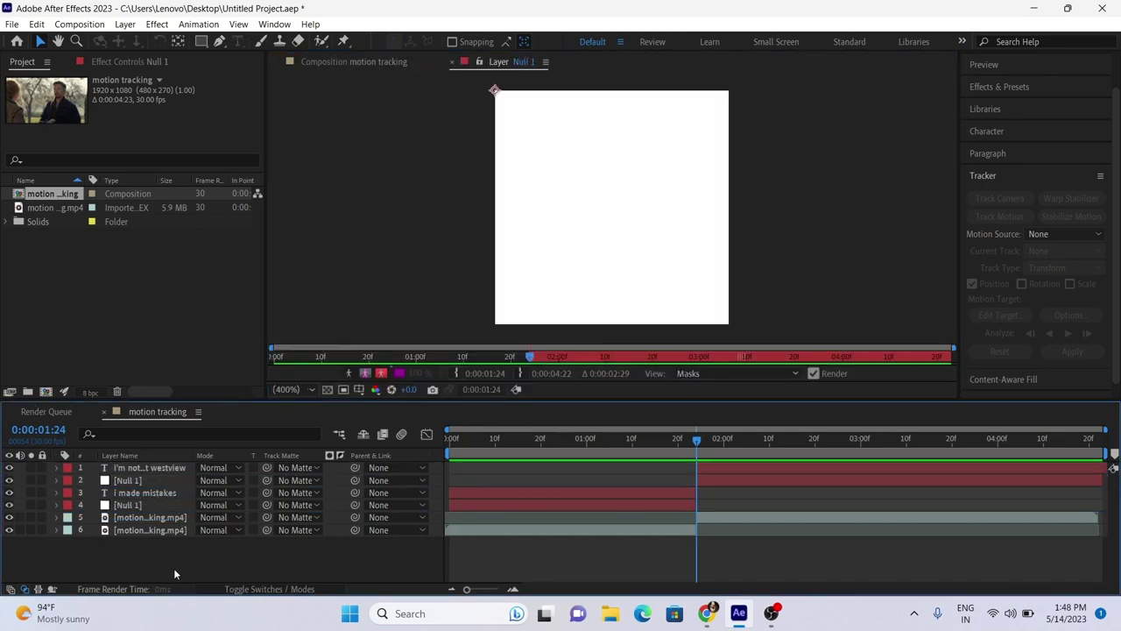
click(375, 70)
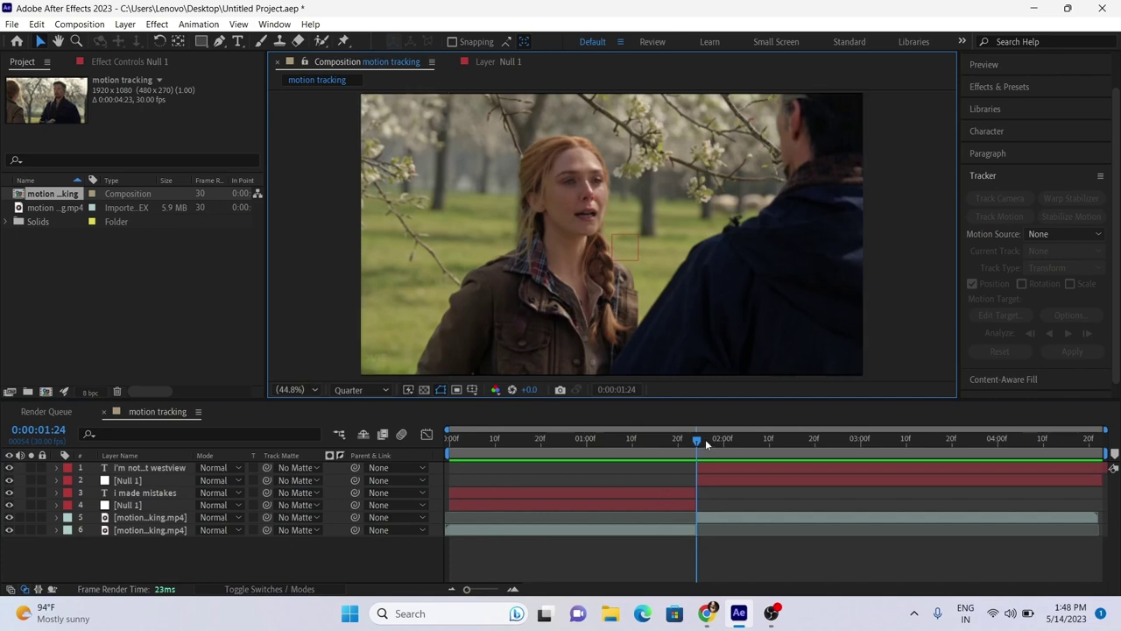
key(Home)
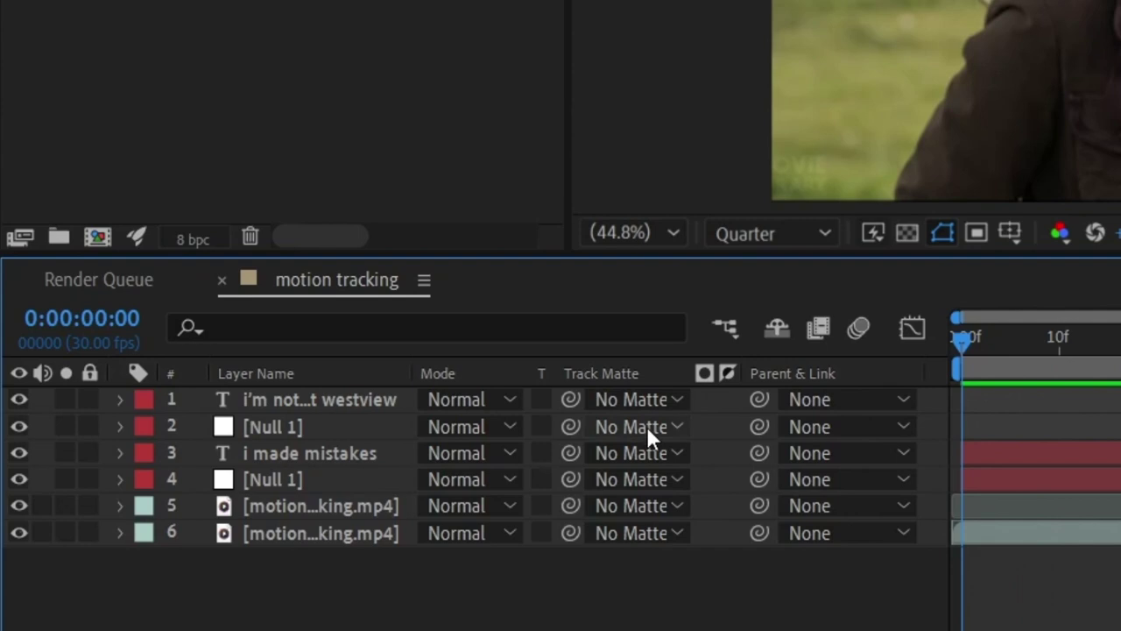
Step: Parent the 'i made mistakes' caption to 4. Null 1 and the westview caption to 2. Null 1
drag(759, 452, 324, 487)
drag(759, 399, 359, 426)
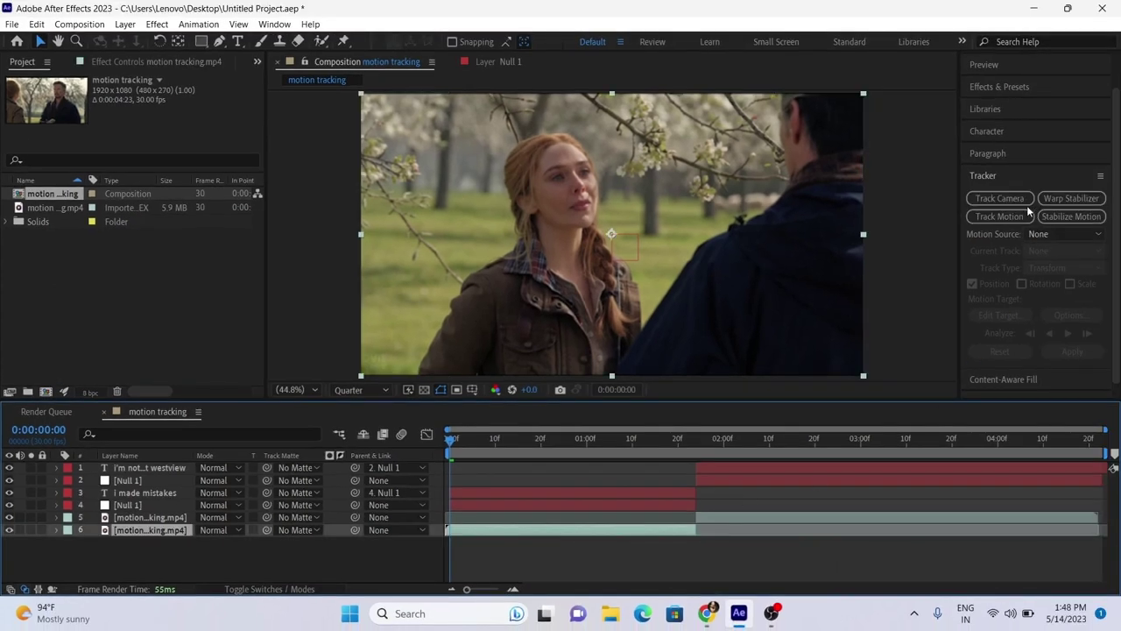
Step: Place Track Point 1 on the woman's face and analyse it forward through 0:00:01:23
click(1000, 216)
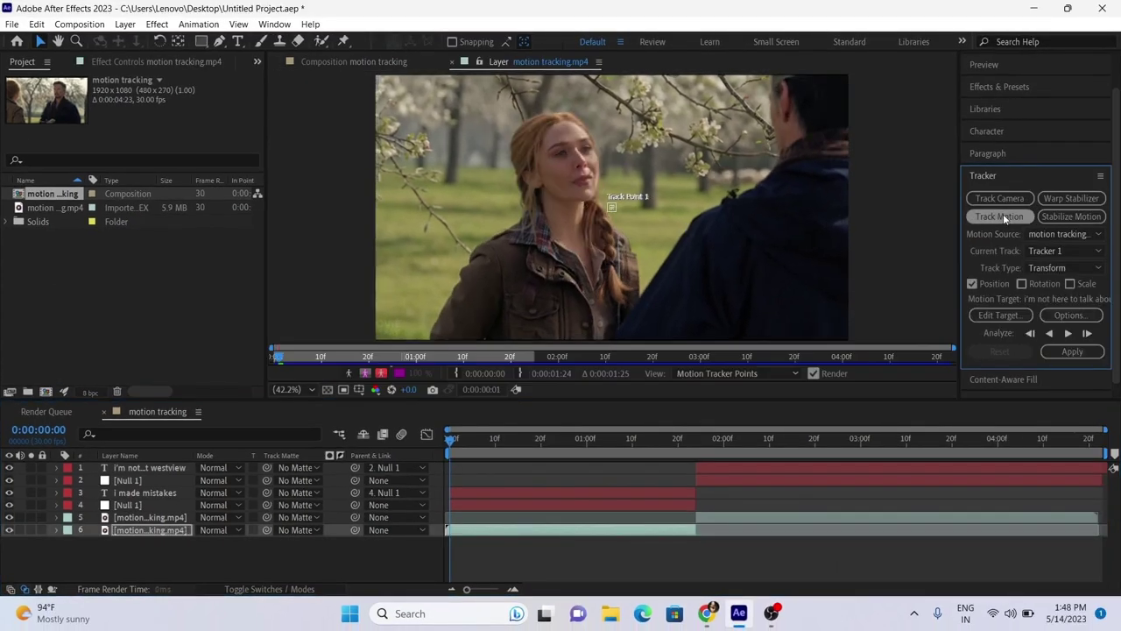
click(615, 208)
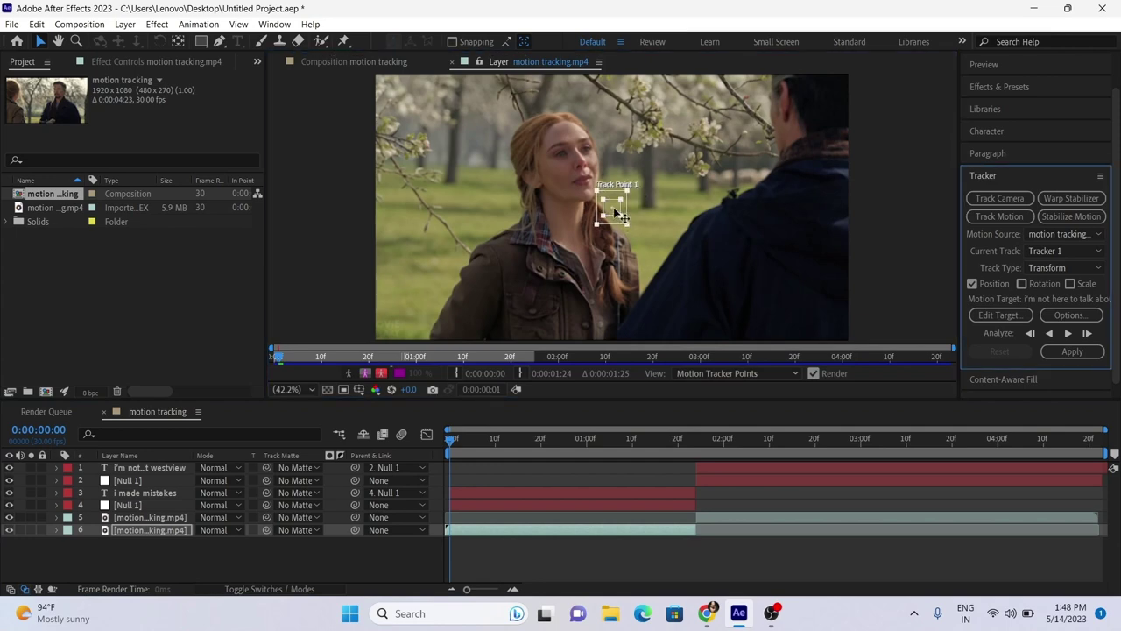
drag(618, 210, 605, 190)
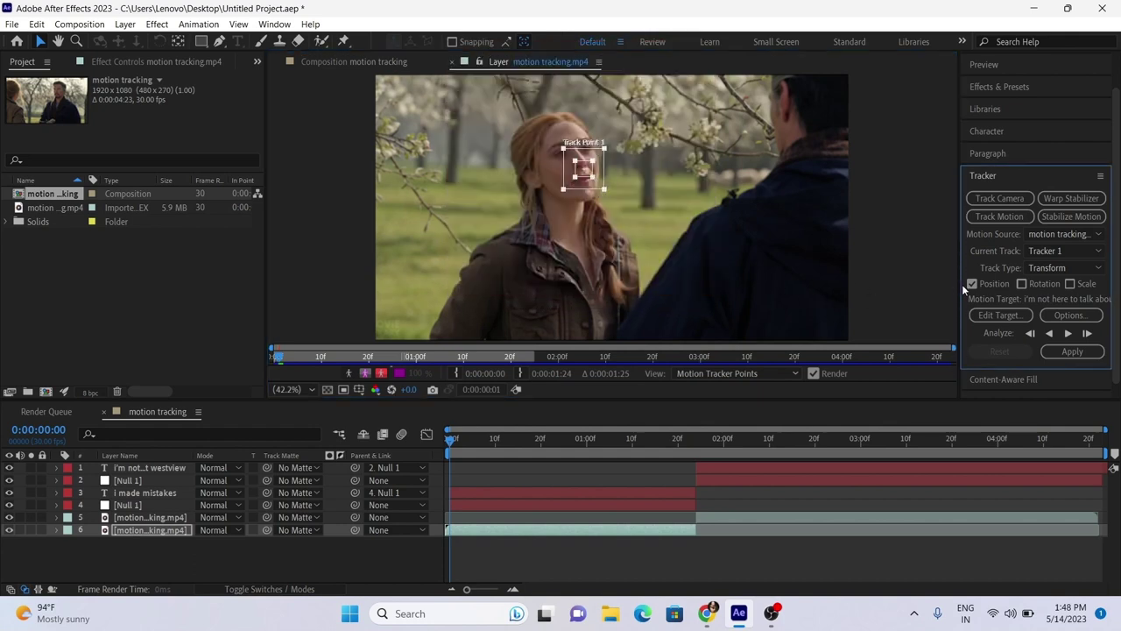
click(1066, 334)
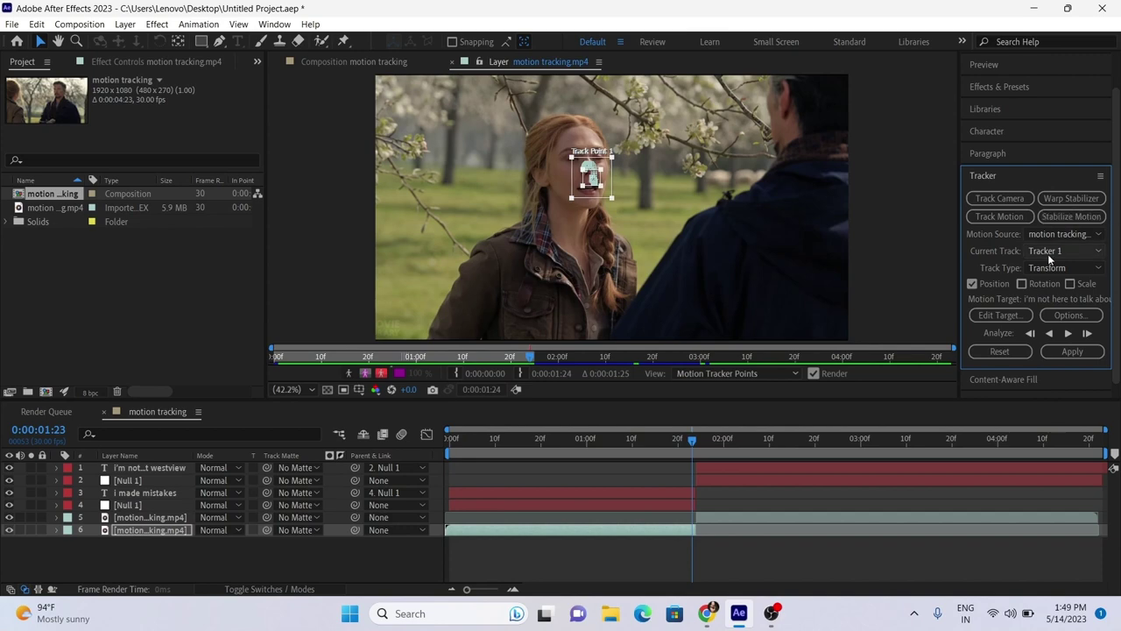
Step: Target 4. Null 1 and apply the face track in X and Y, then scrub back to the start
click(1001, 316)
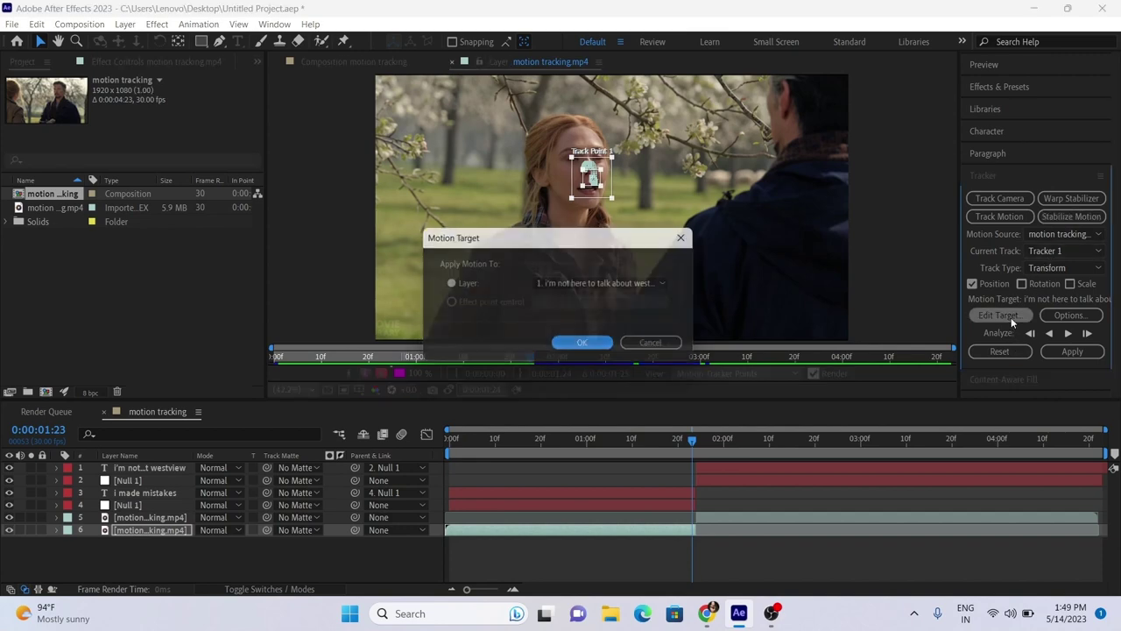
click(671, 284)
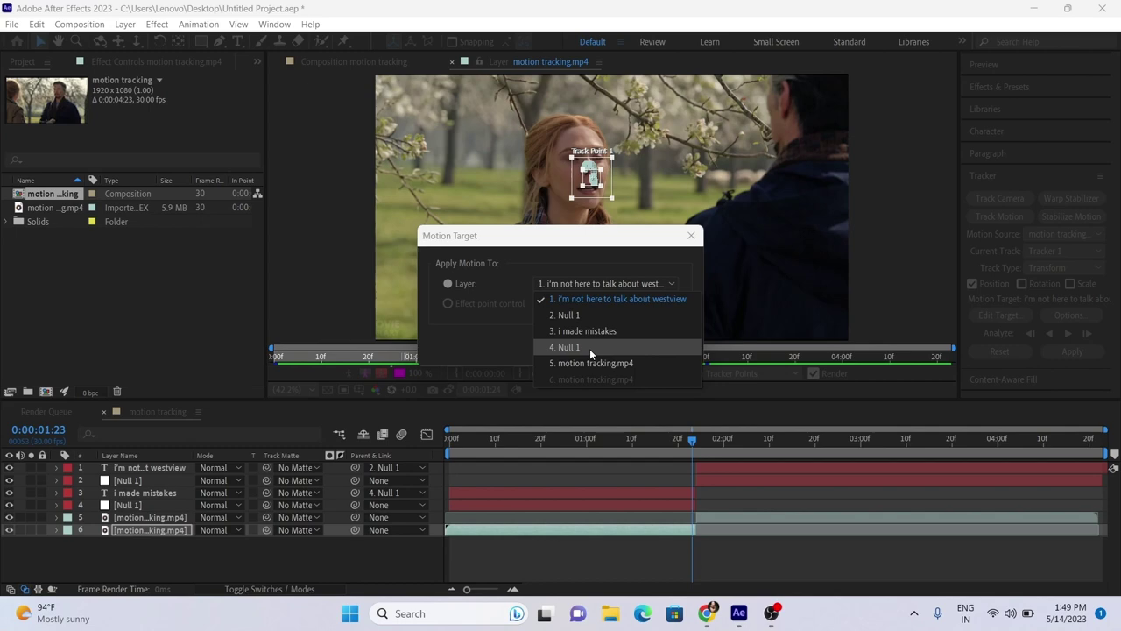
click(590, 348)
click(600, 346)
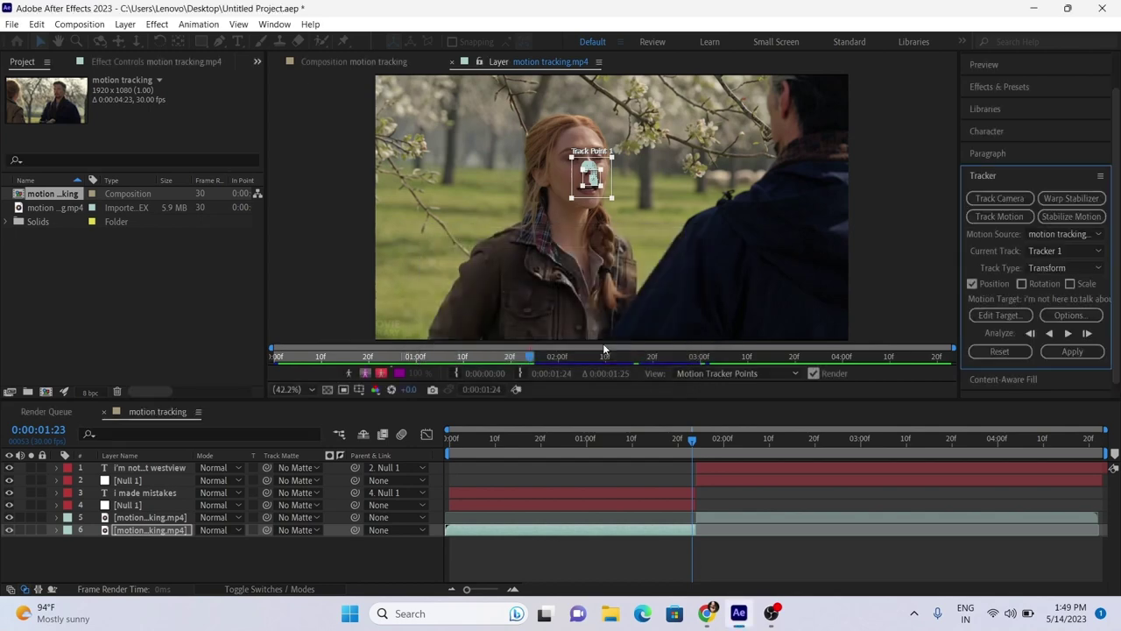
click(1082, 350)
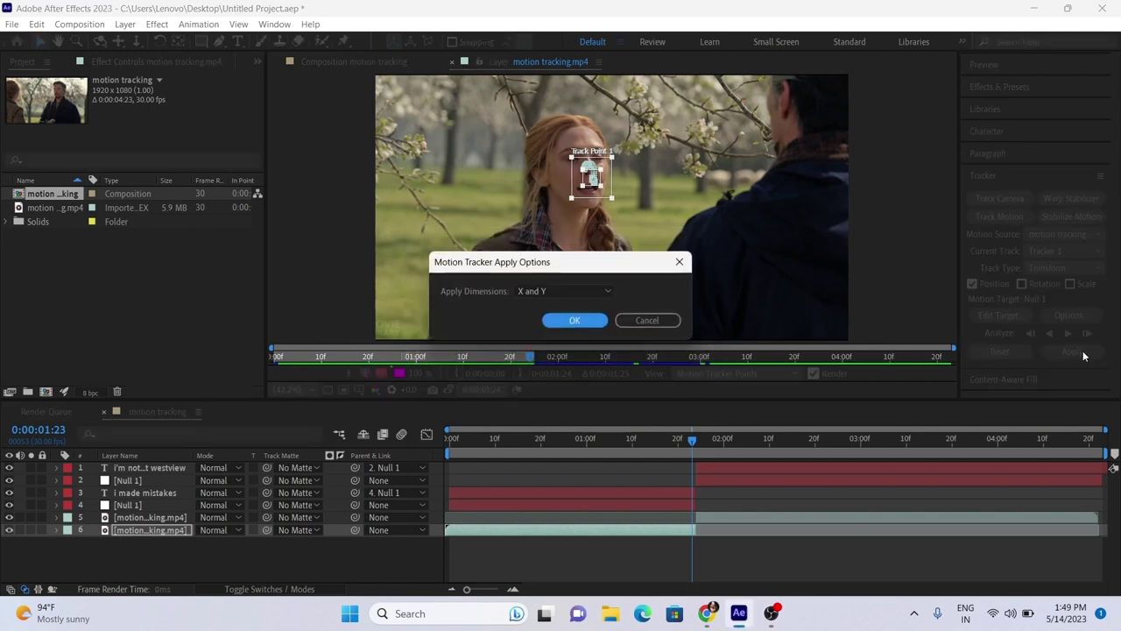
click(574, 321)
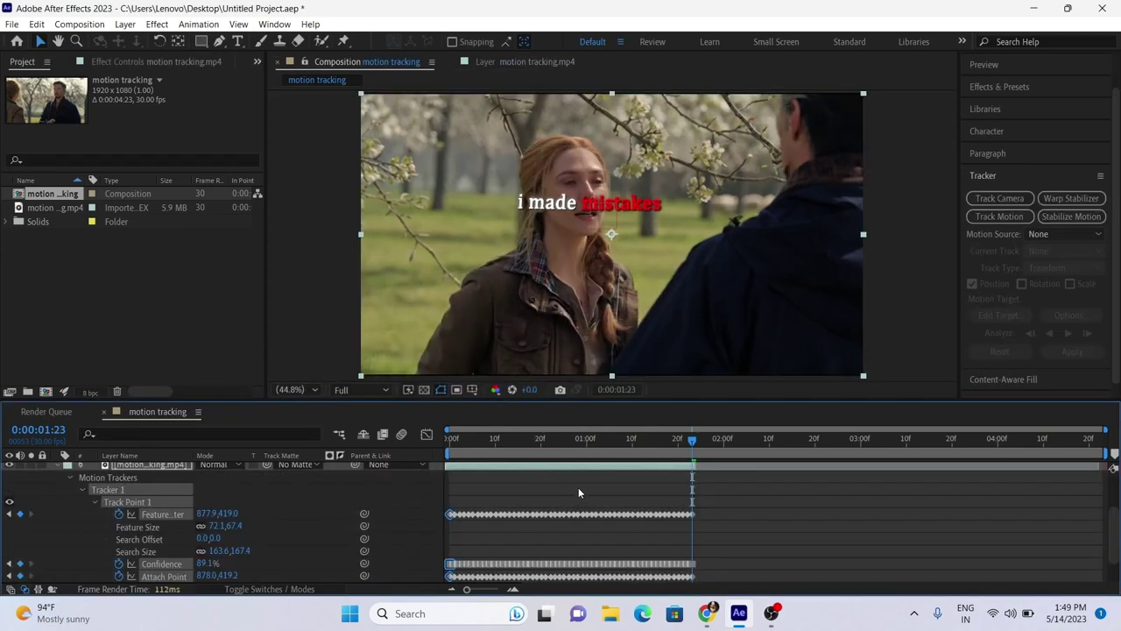
drag(676, 442, 421, 478)
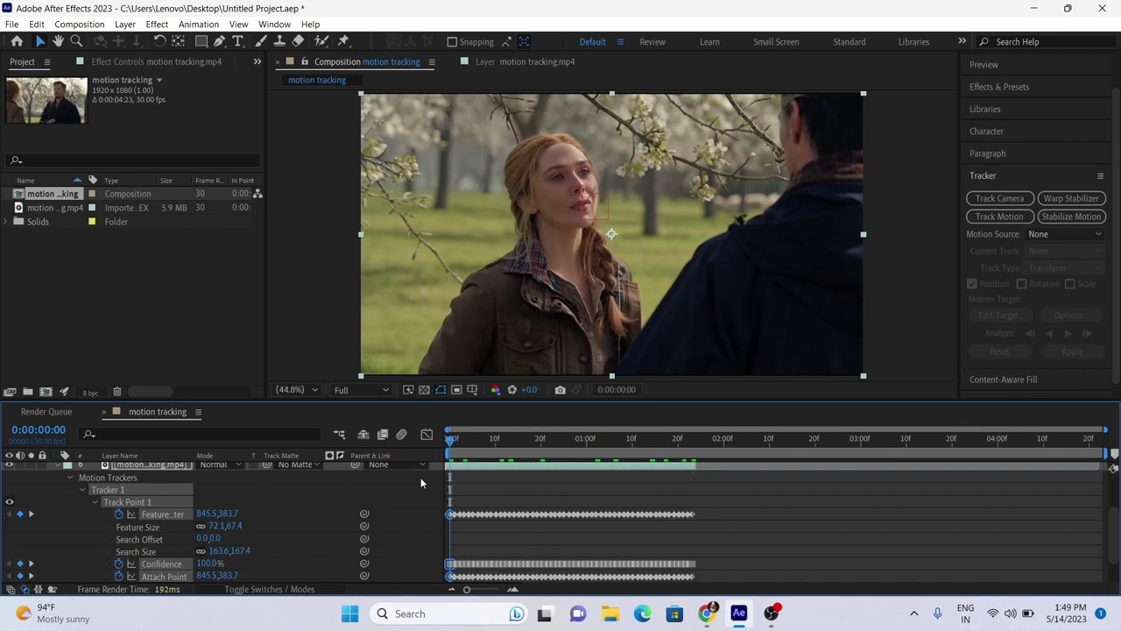
Step: Collapse the clip's tracker properties, set preview resolution to Quarter, and play the first shot
click(56, 463)
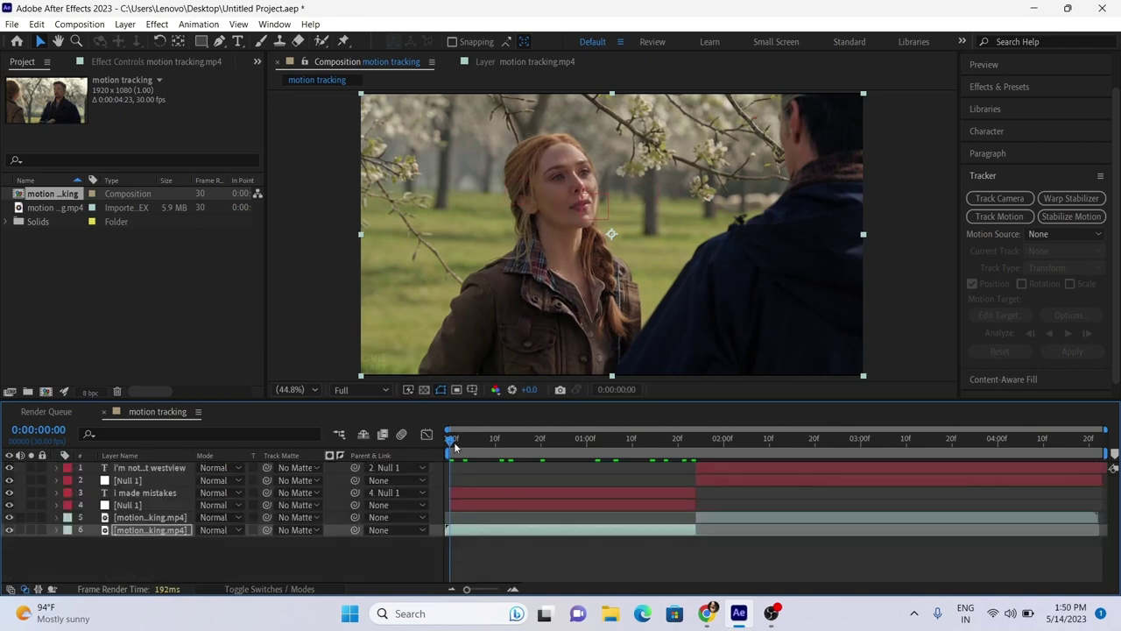
click(382, 390)
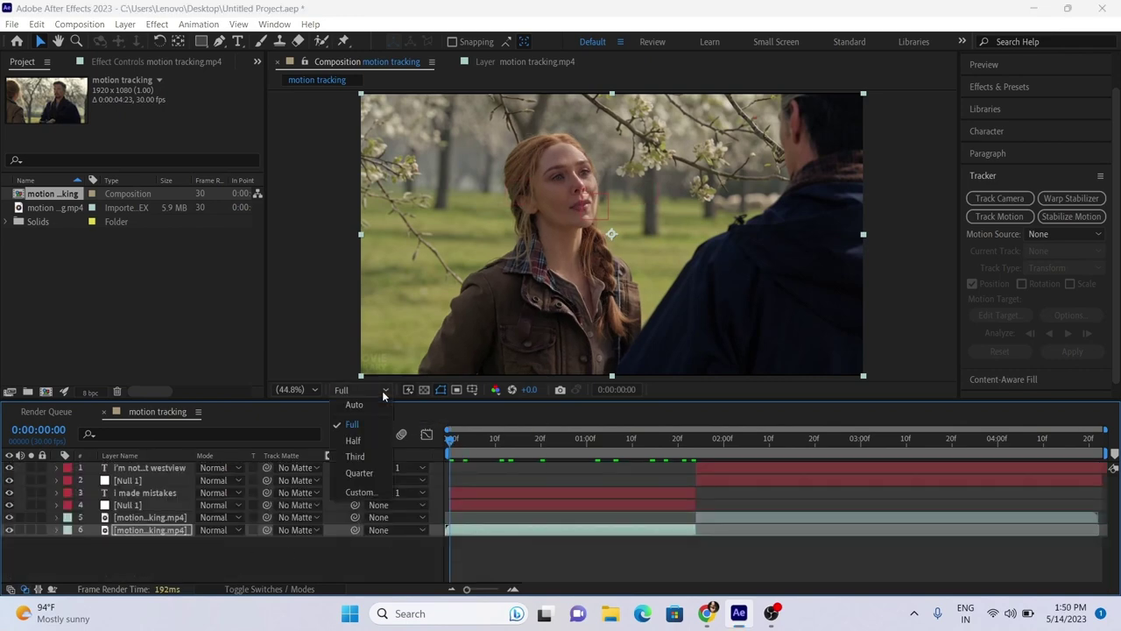
click(359, 472)
click(462, 448)
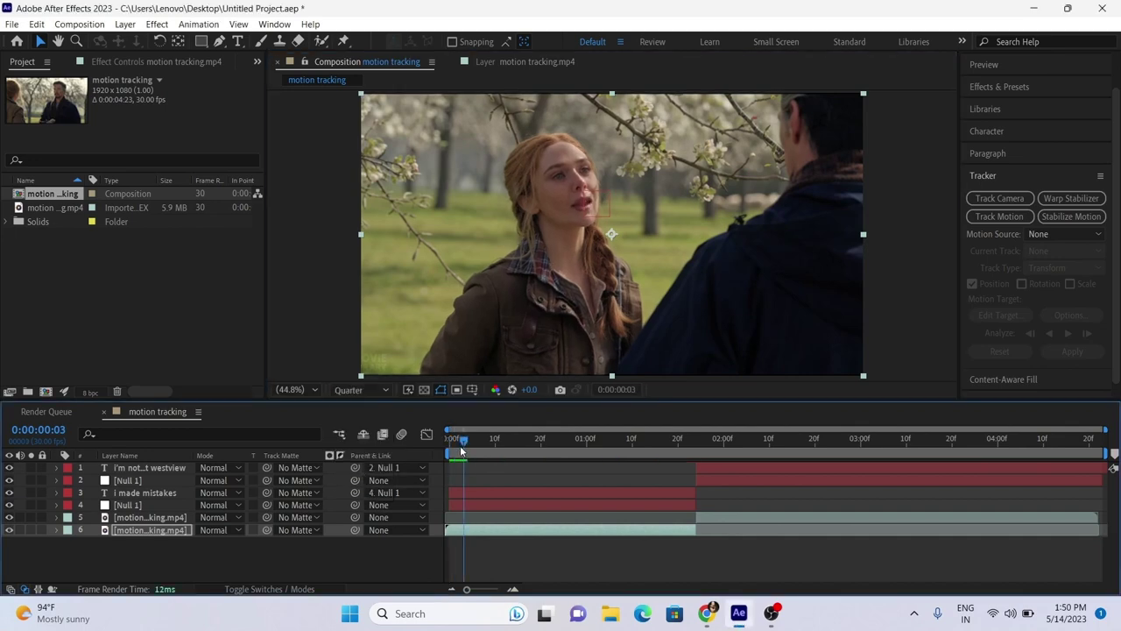
click(465, 449)
key(space)
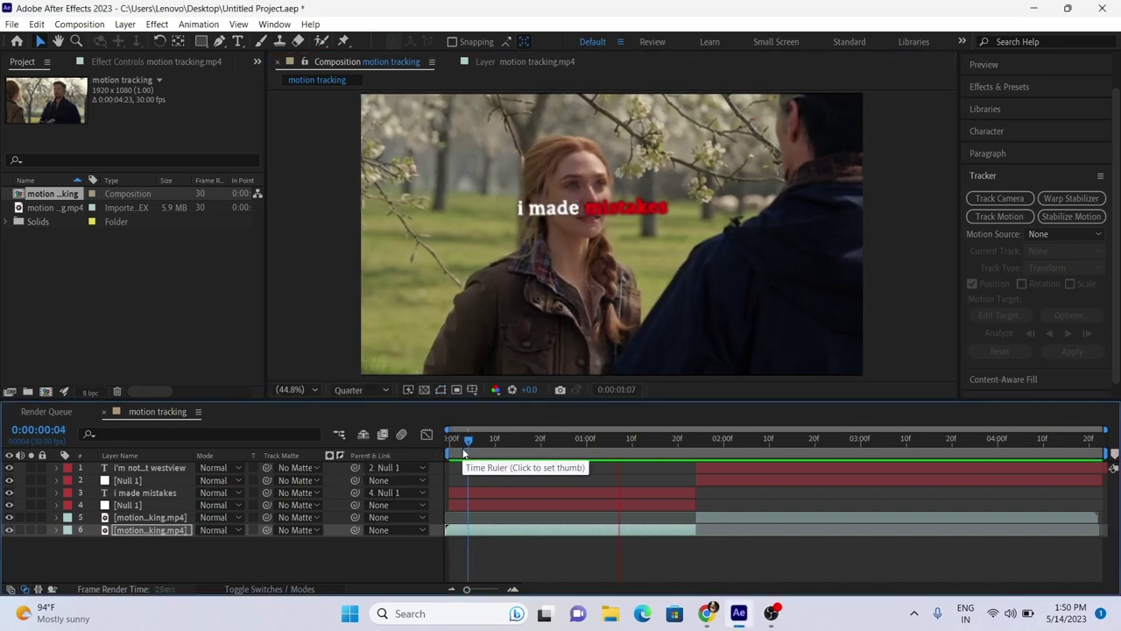
click(682, 440)
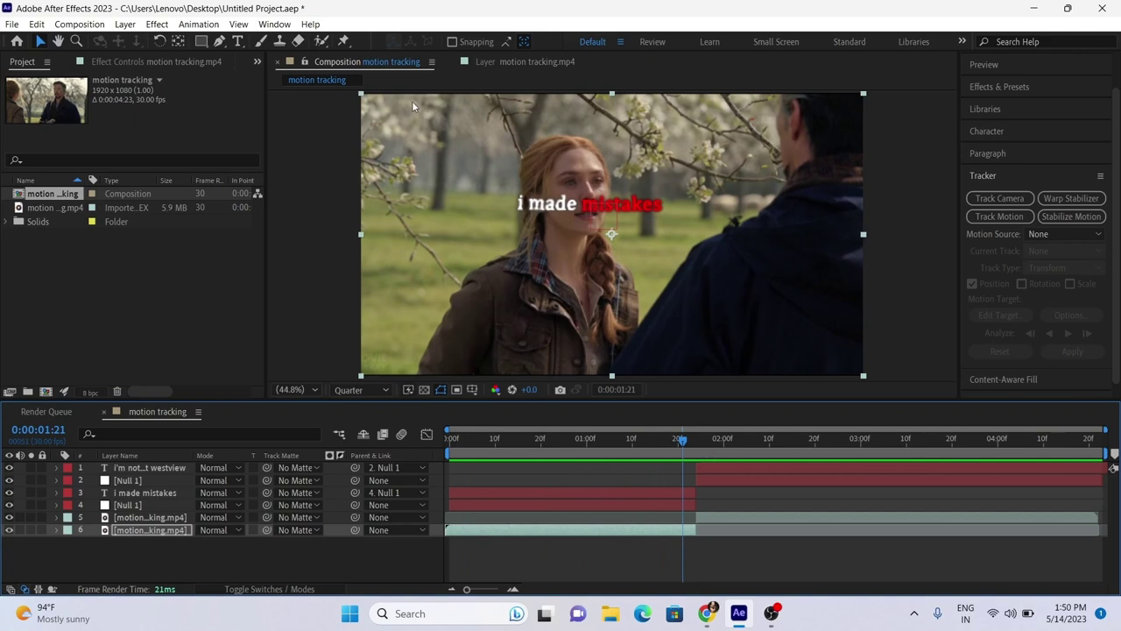
Step: Drag the 'i made mistakes' caption below the woman's face and replay to check it
click(639, 210)
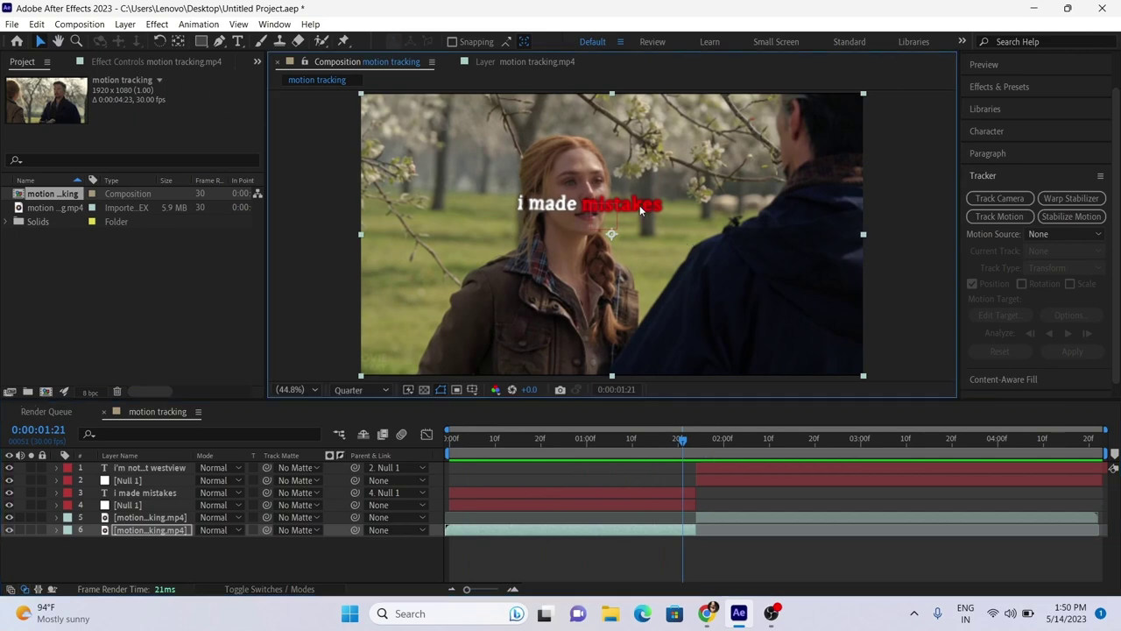
click(609, 491)
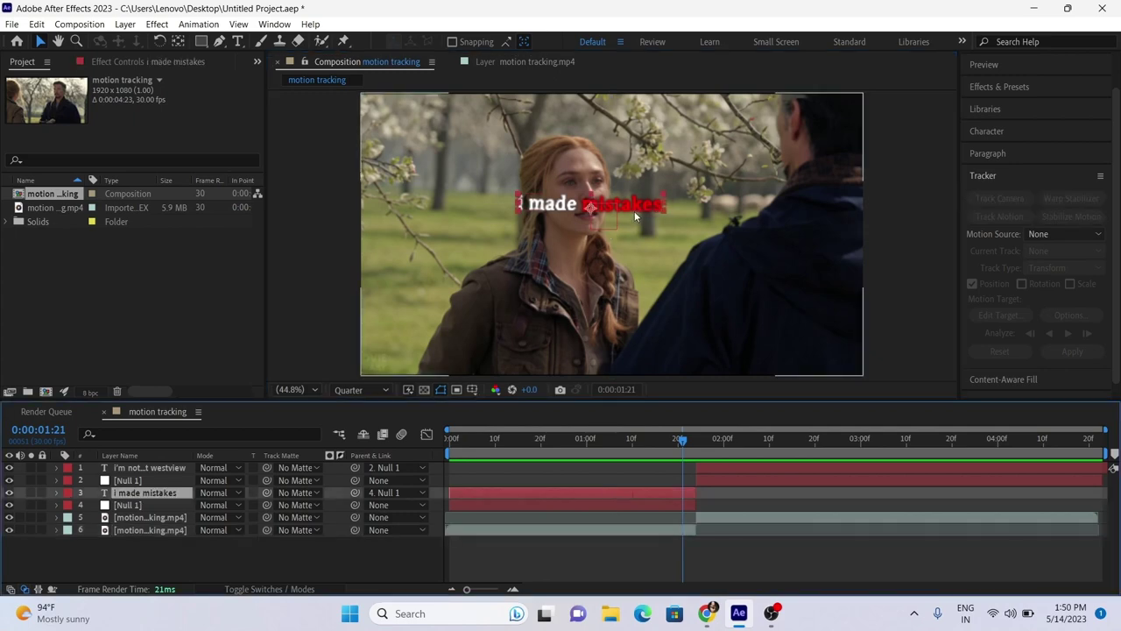
drag(634, 211, 625, 252)
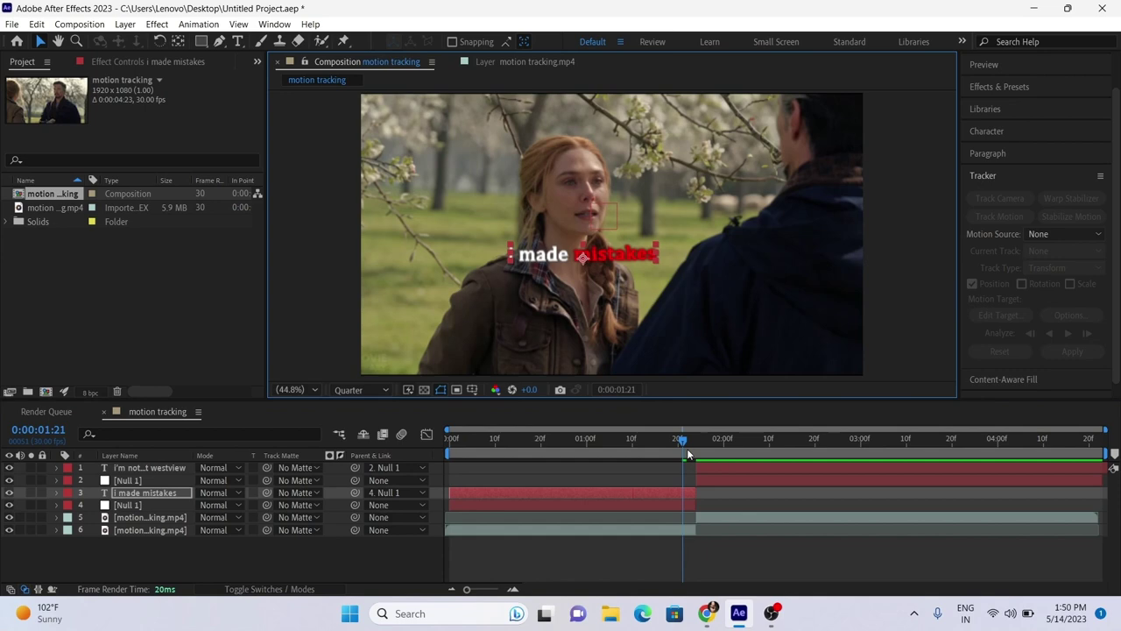
drag(673, 445, 452, 456)
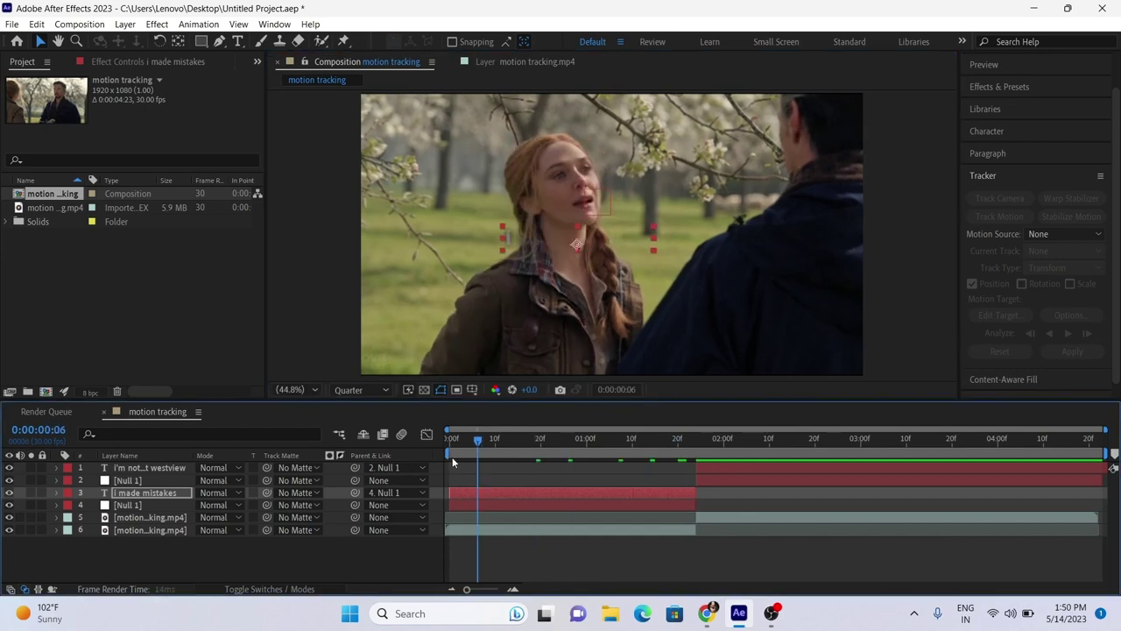
click(387, 568)
key(space)
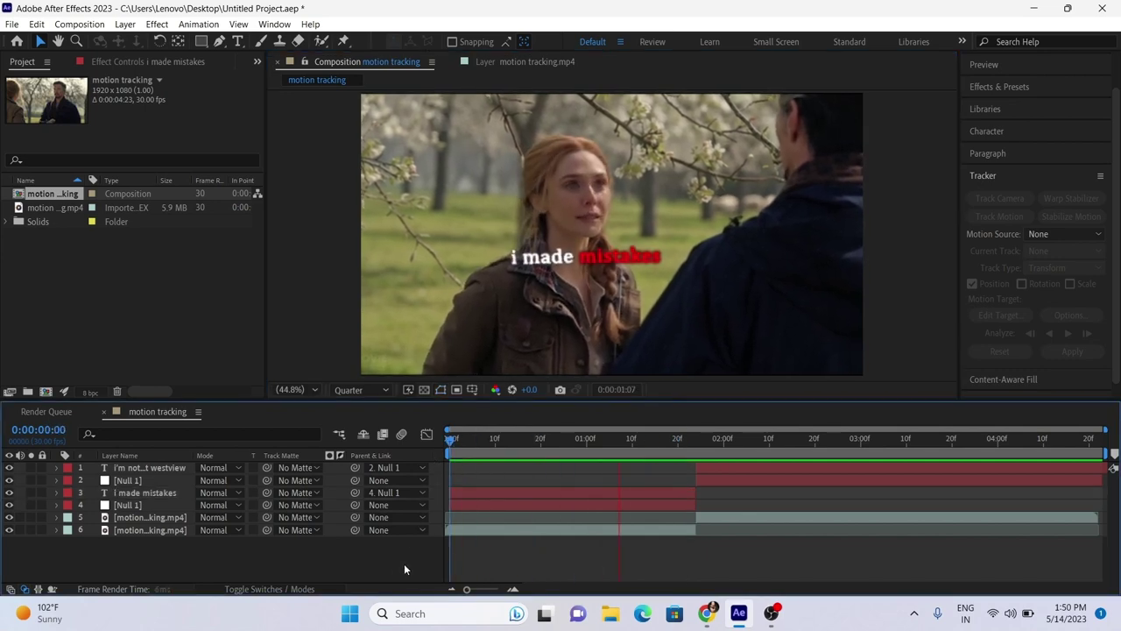
key(space)
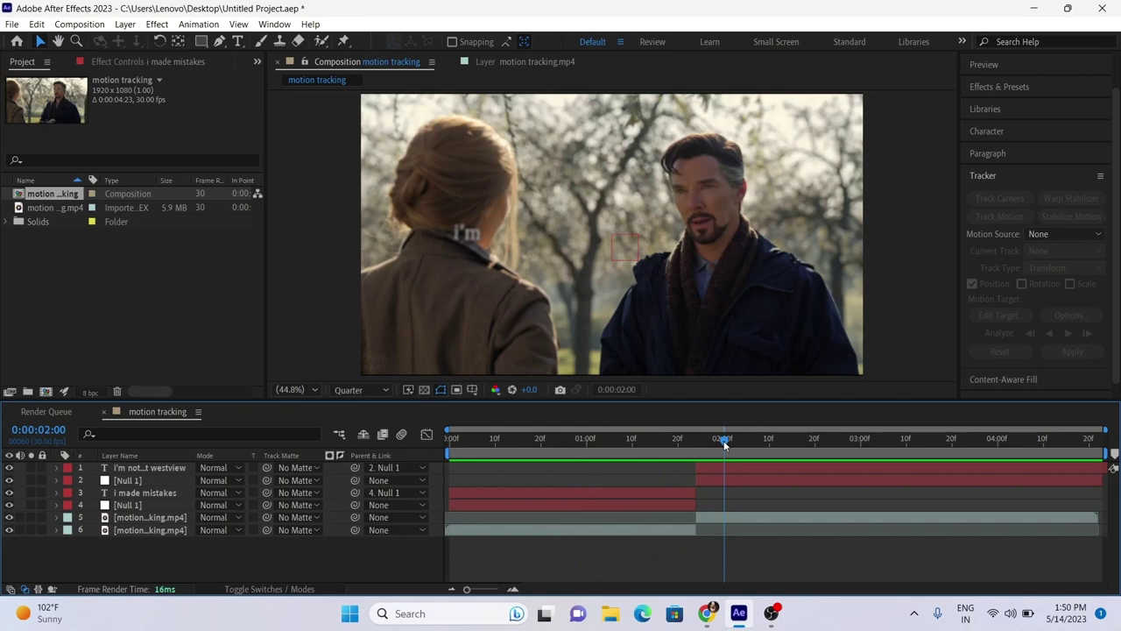
drag(724, 444, 697, 445)
Step: Add a second tracker on the man's face in layer 5 and analyse it forward to 0:00:04:15
click(734, 517)
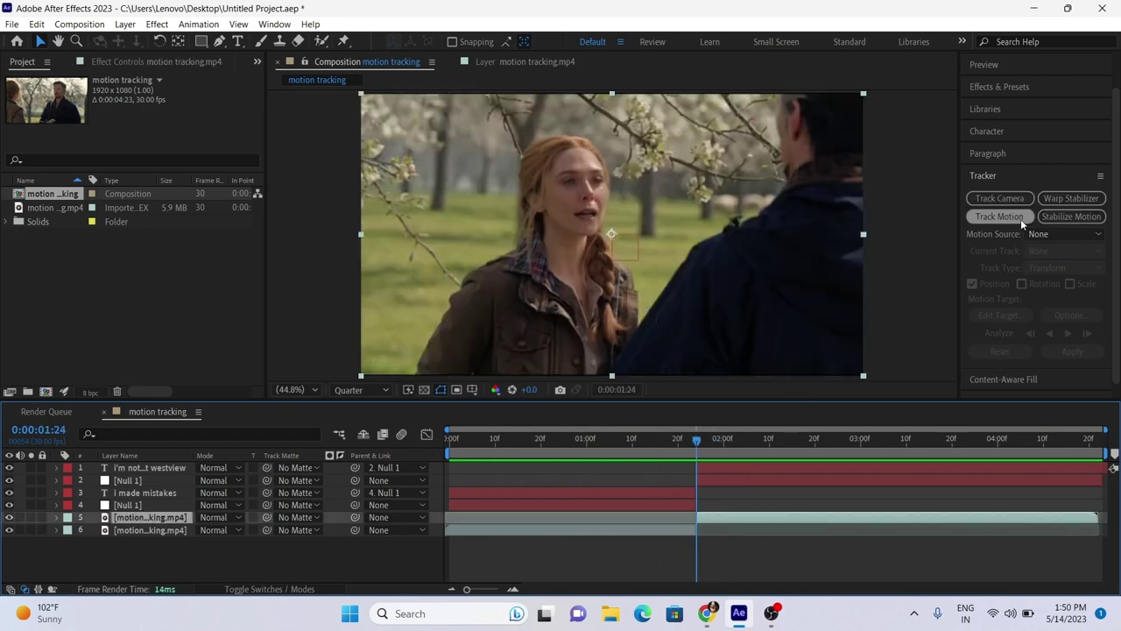
click(1021, 219)
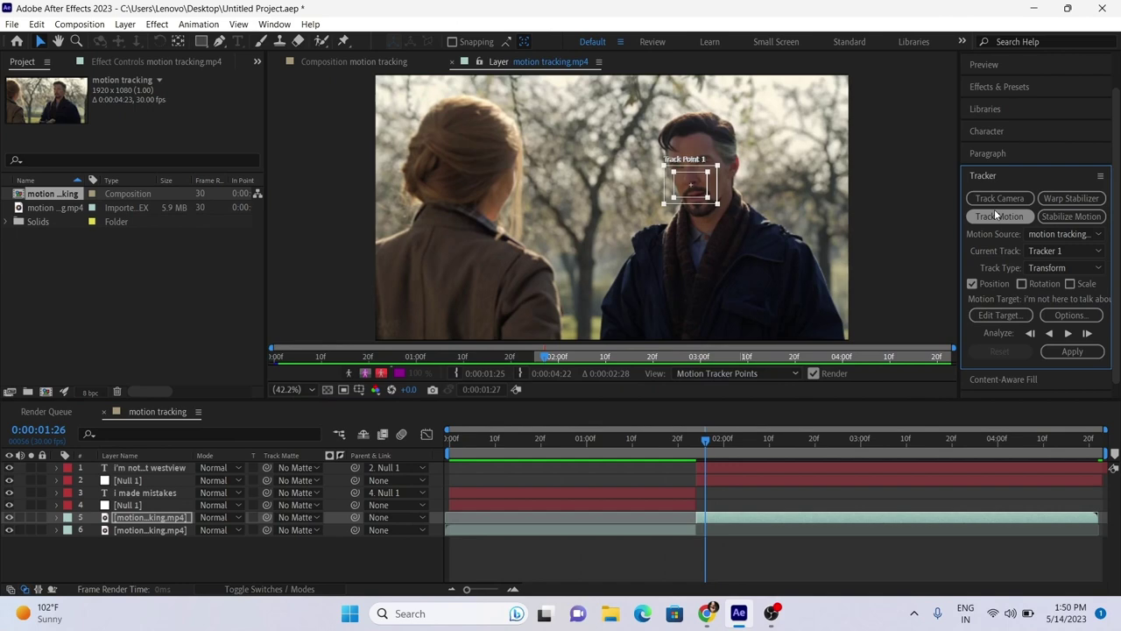
click(995, 213)
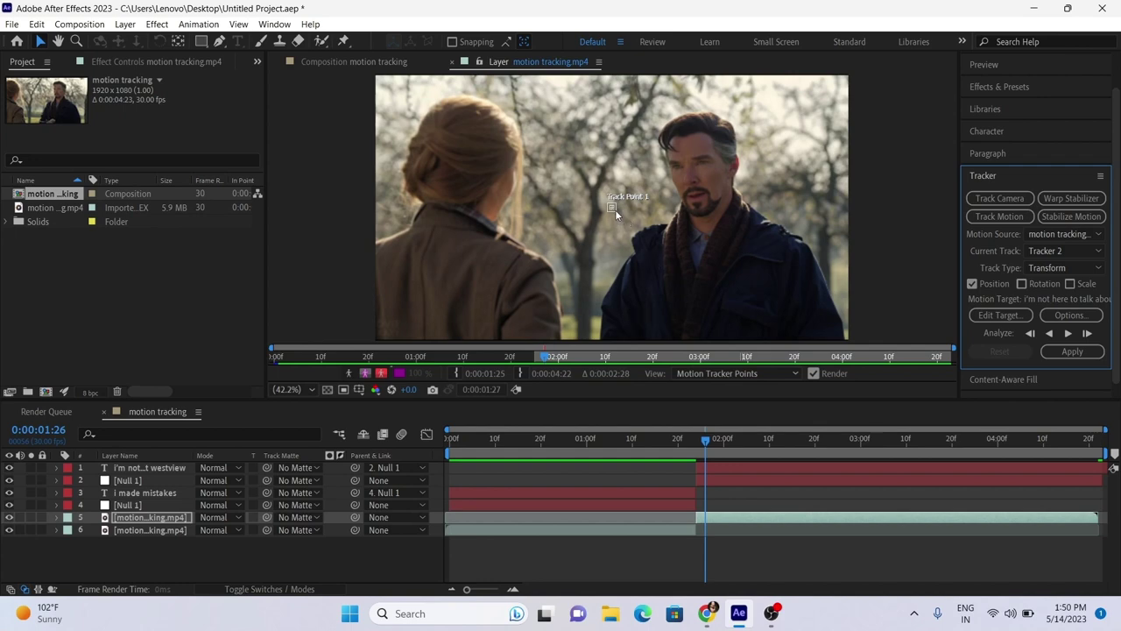
drag(619, 210, 690, 186)
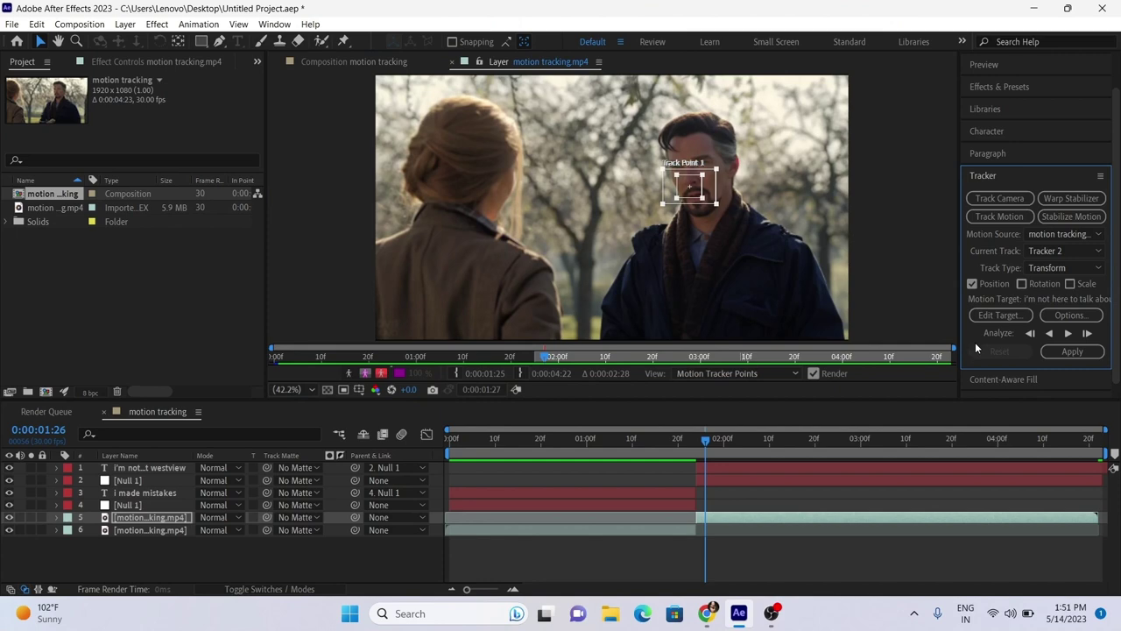
click(1068, 335)
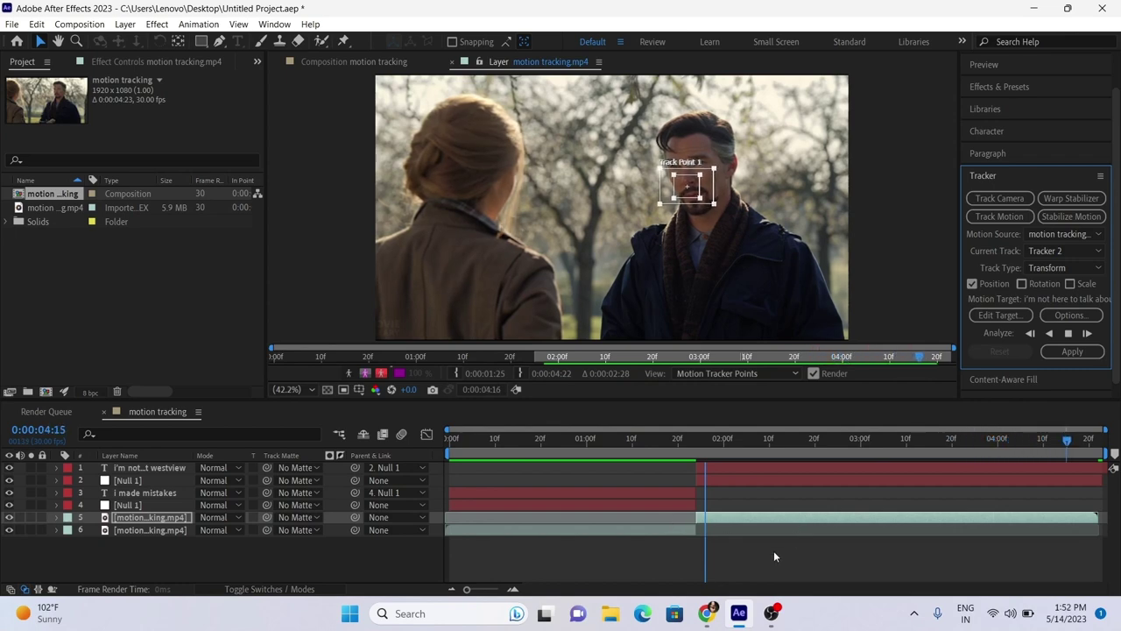
Step: Apply Tracker 2's motion to Null 1 in X and Y and preview the westview caption
click(1072, 351)
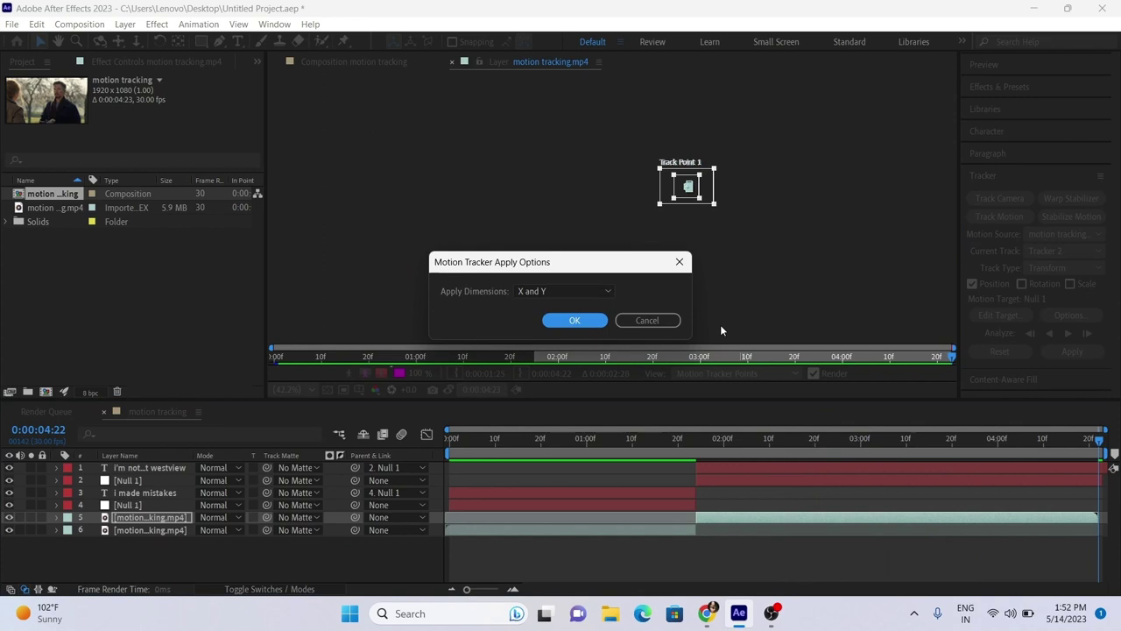
click(573, 320)
key(space)
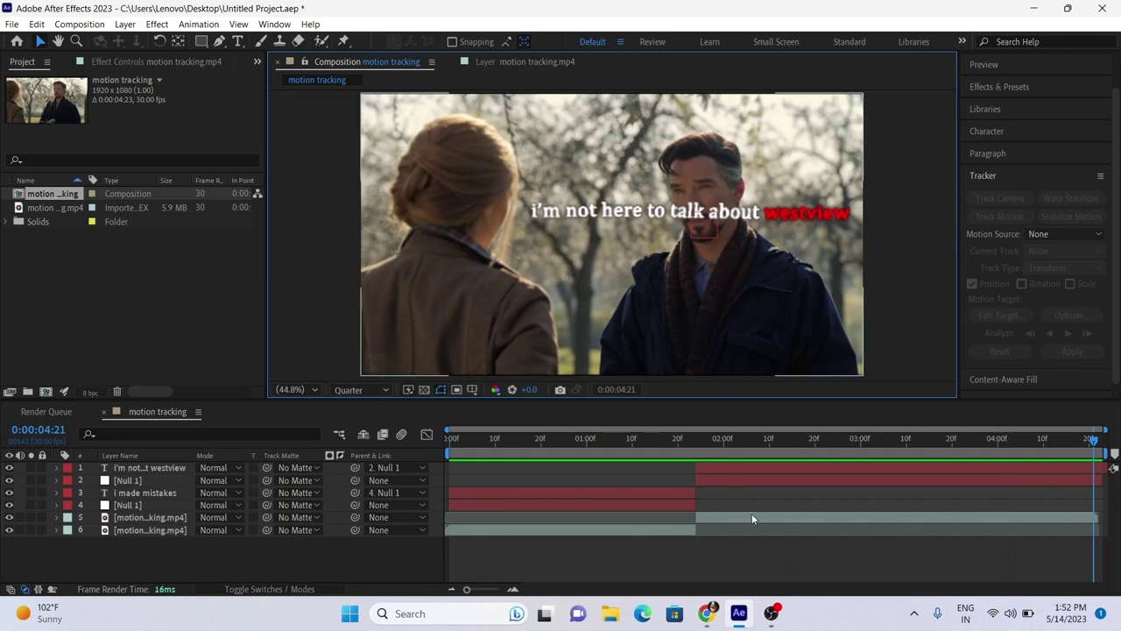
Step: Drag the westview caption lower beneath the man's face and play both captions from the start
click(755, 479)
click(754, 469)
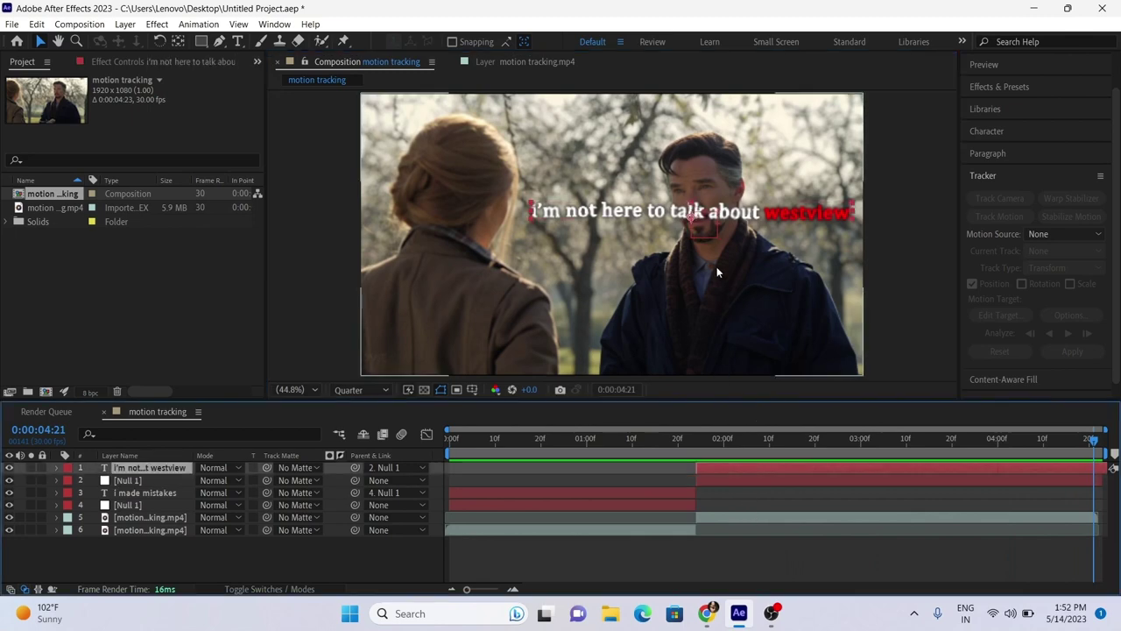
click(763, 213)
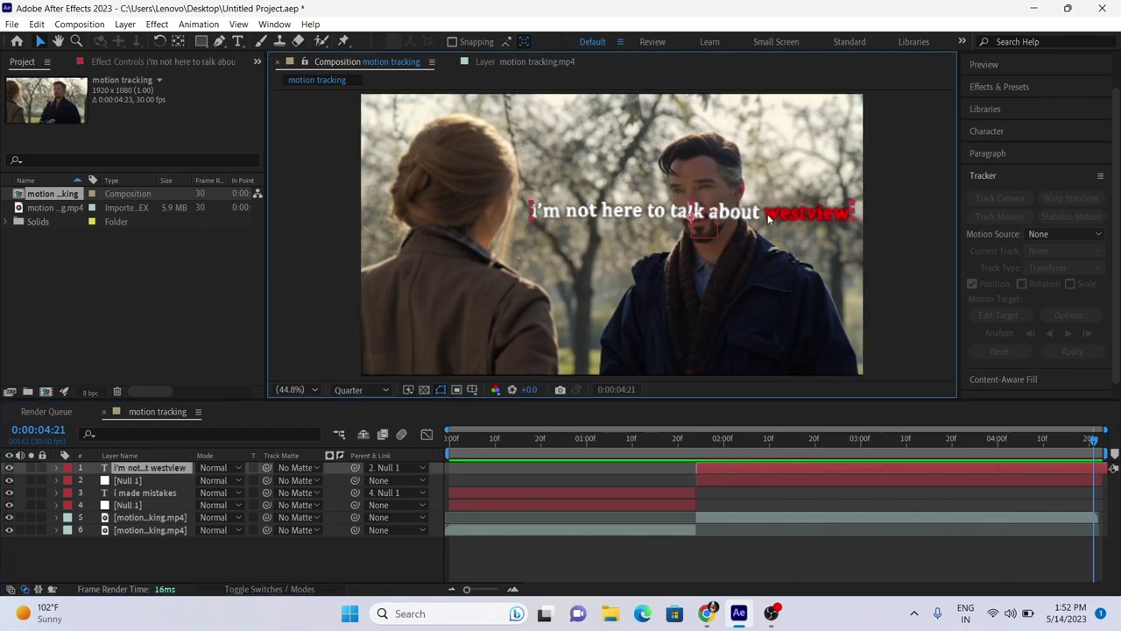
drag(768, 219, 765, 254)
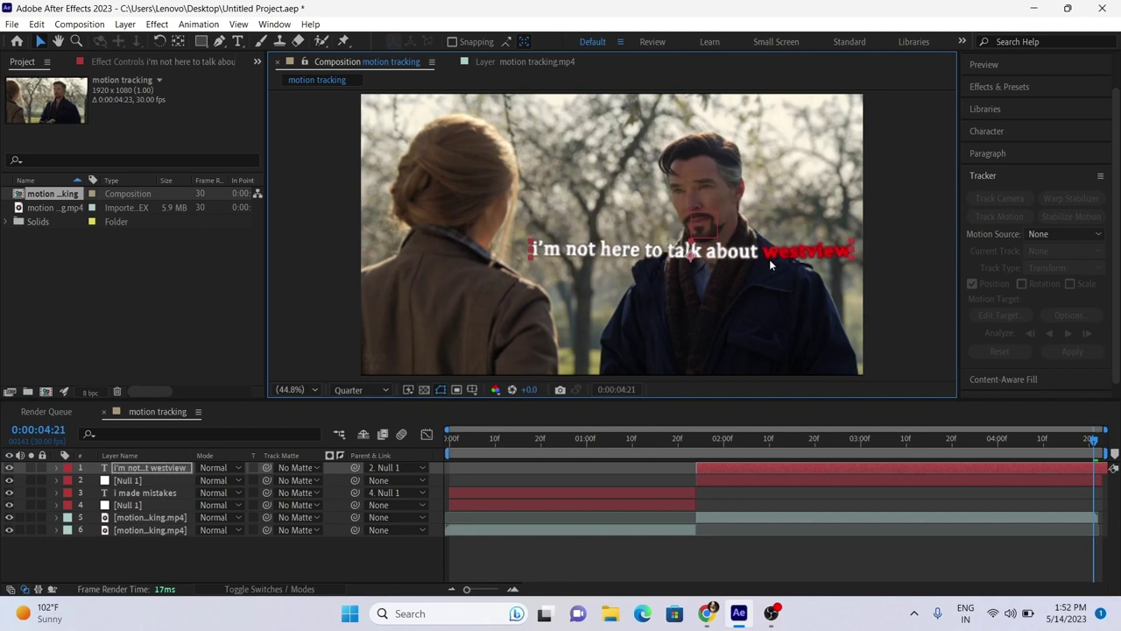
drag(1087, 447, 442, 532)
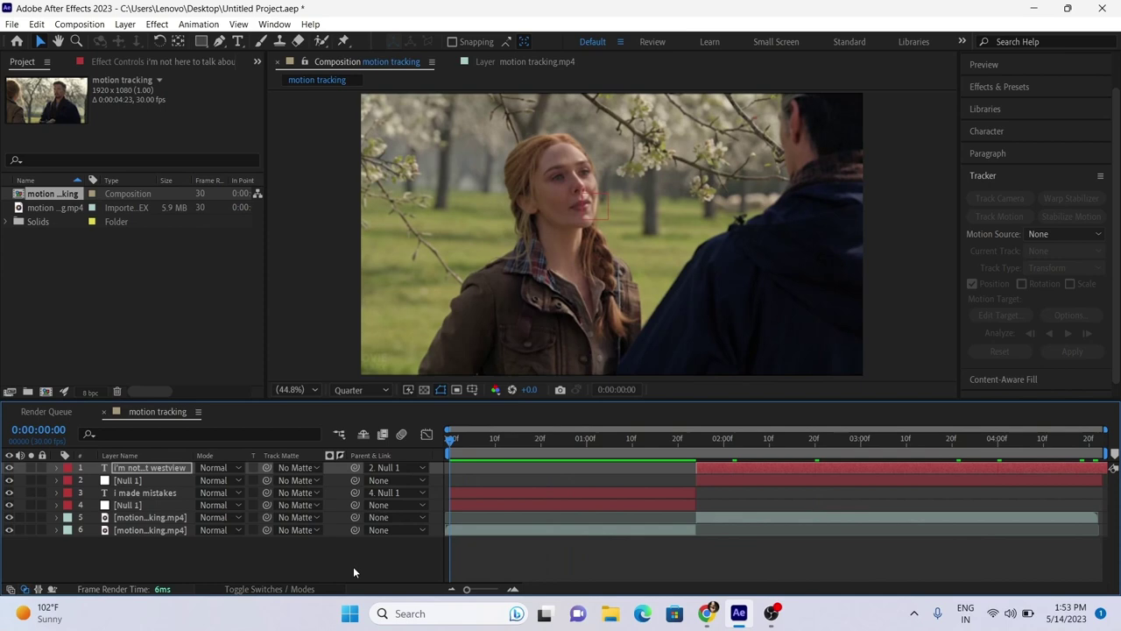
key(space)
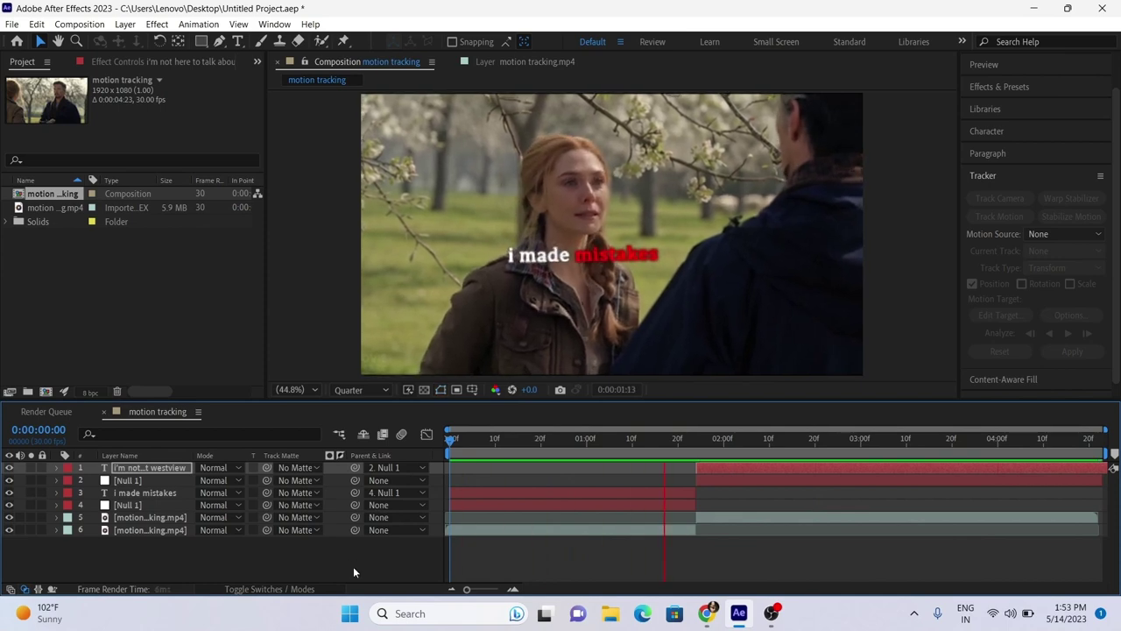